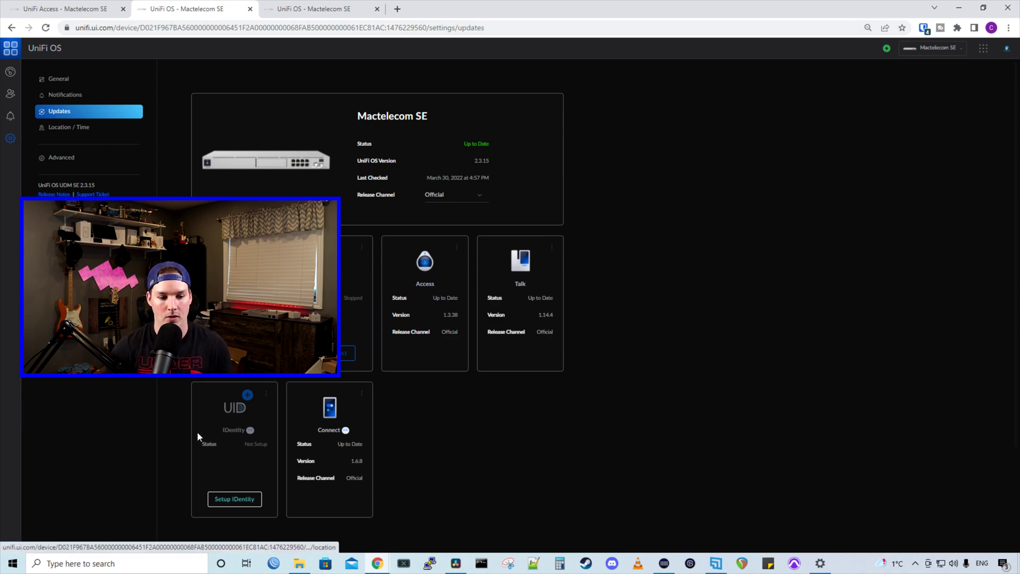
Agree to the UID privacy policy and licence terms and start activating UniFi IDentity.
left_click(245, 502)
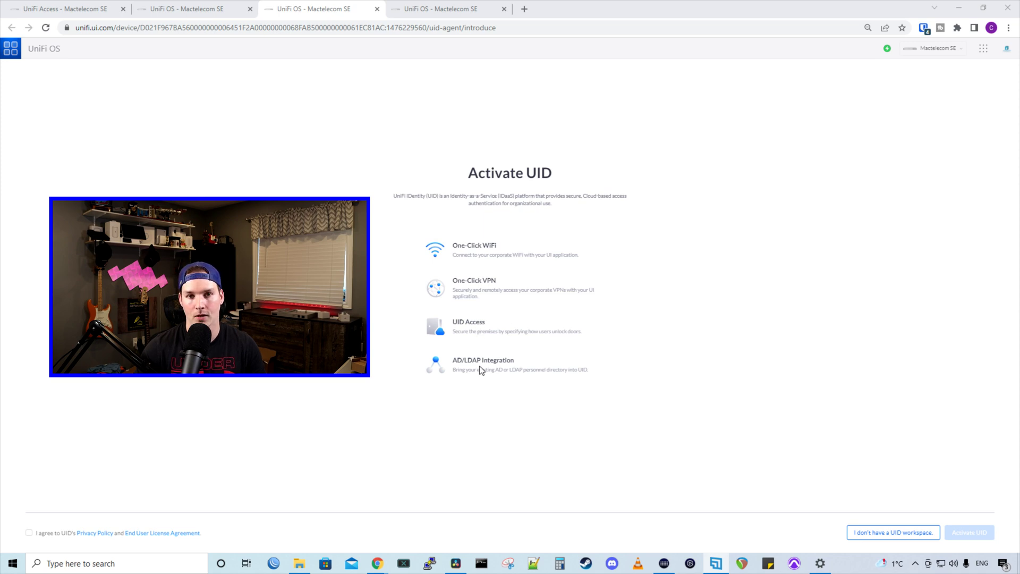
left_click(29, 533)
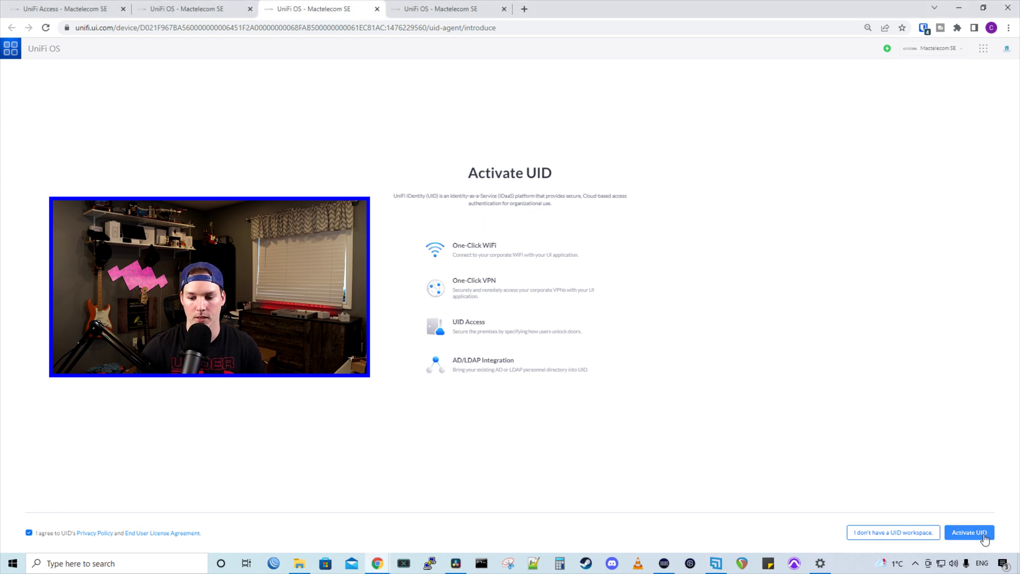
left_click(983, 537)
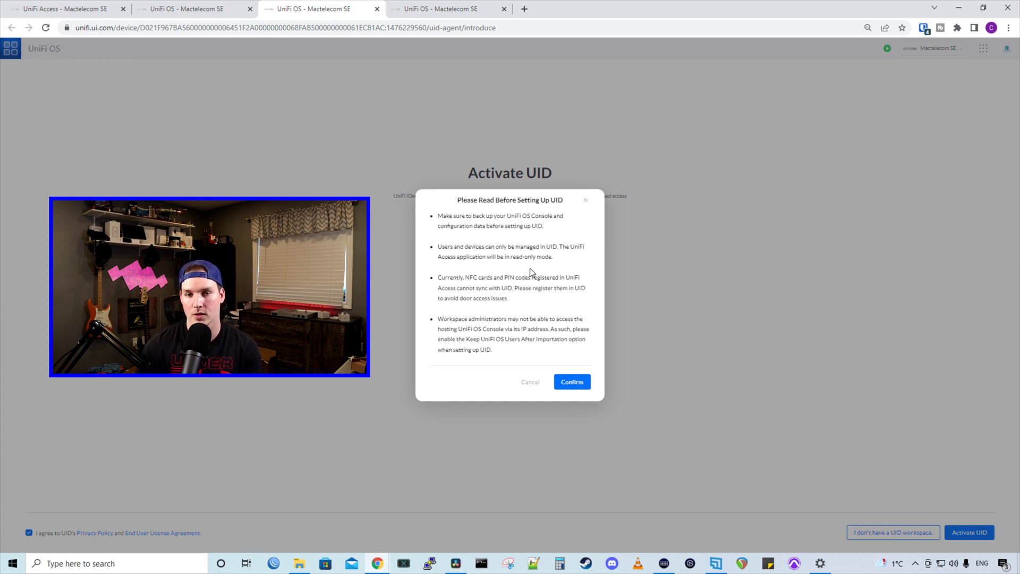
Acknowledge the setup warnings, create UID agent token 'test' and copy its join key.
left_click(574, 383)
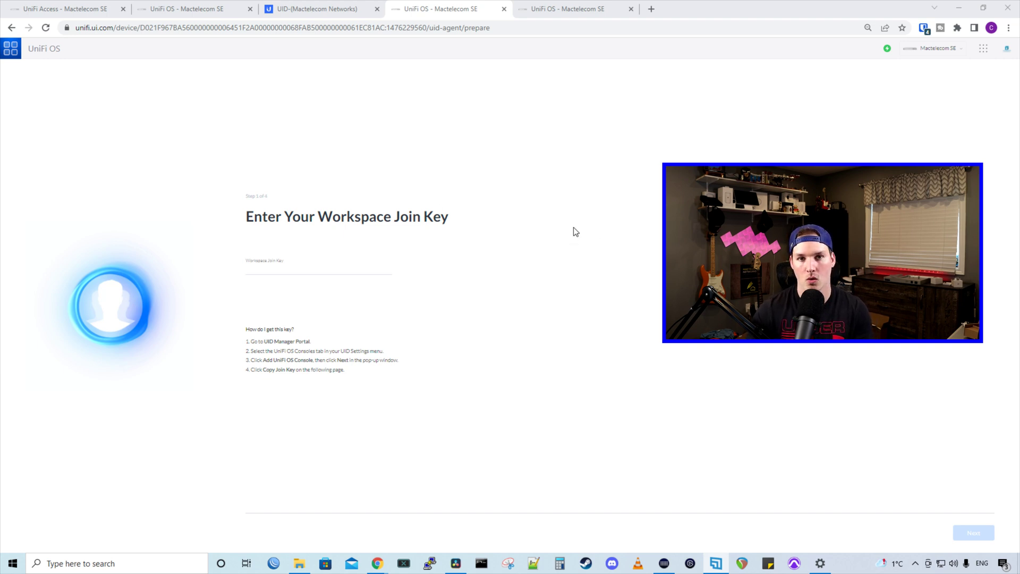
left_click(363, 8)
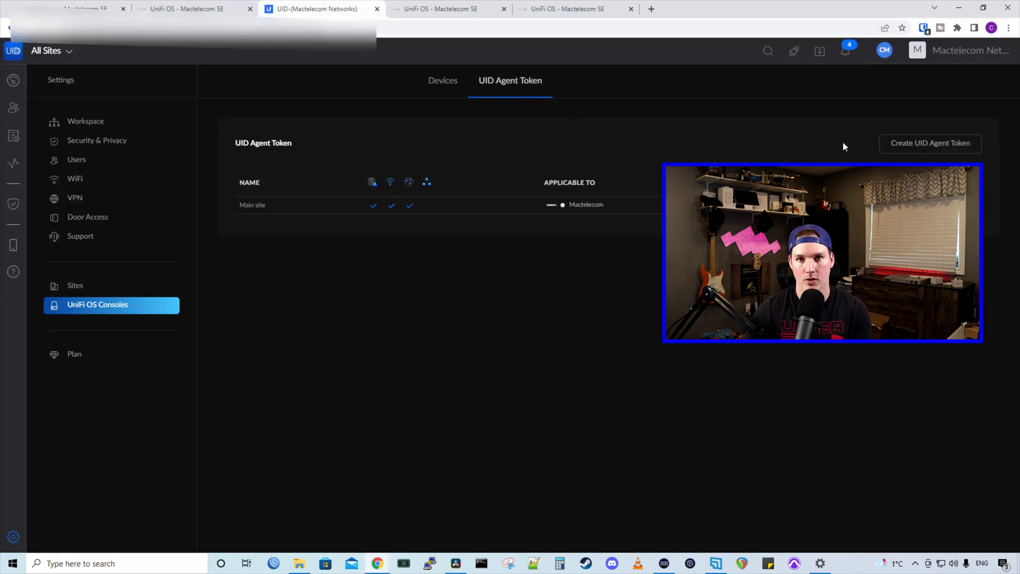
left_click(906, 148)
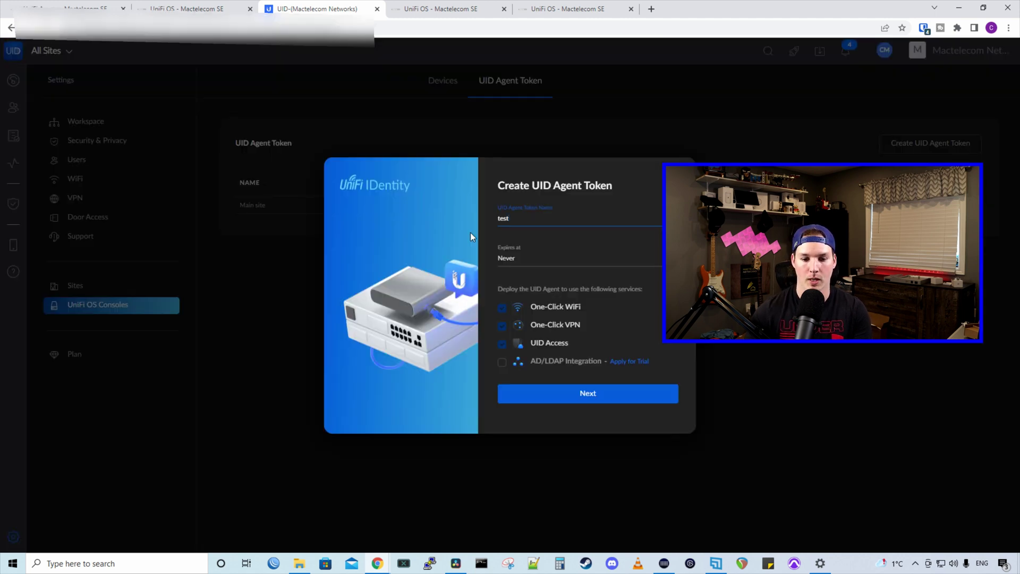
left_click(632, 392)
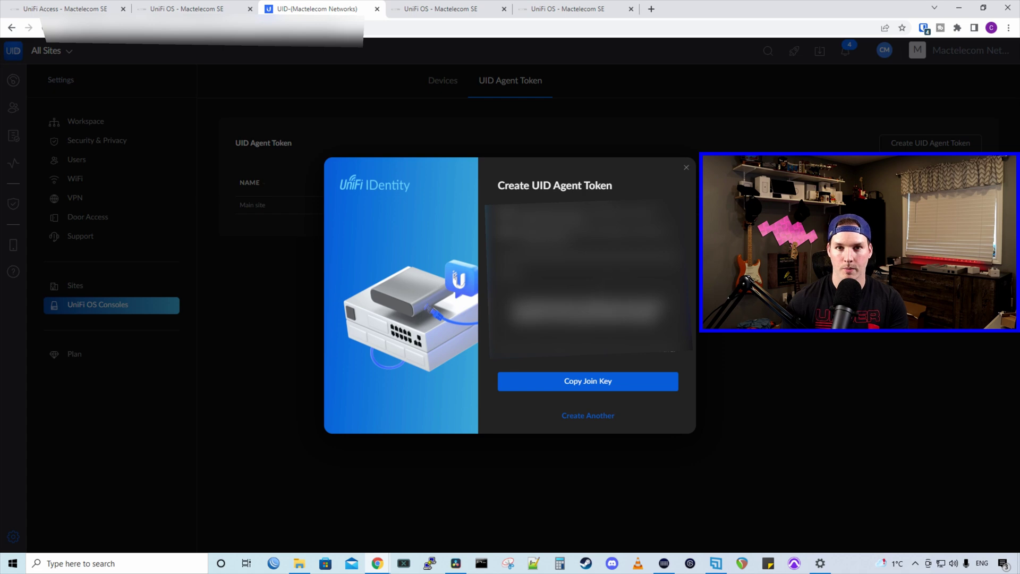
left_click(441, 9)
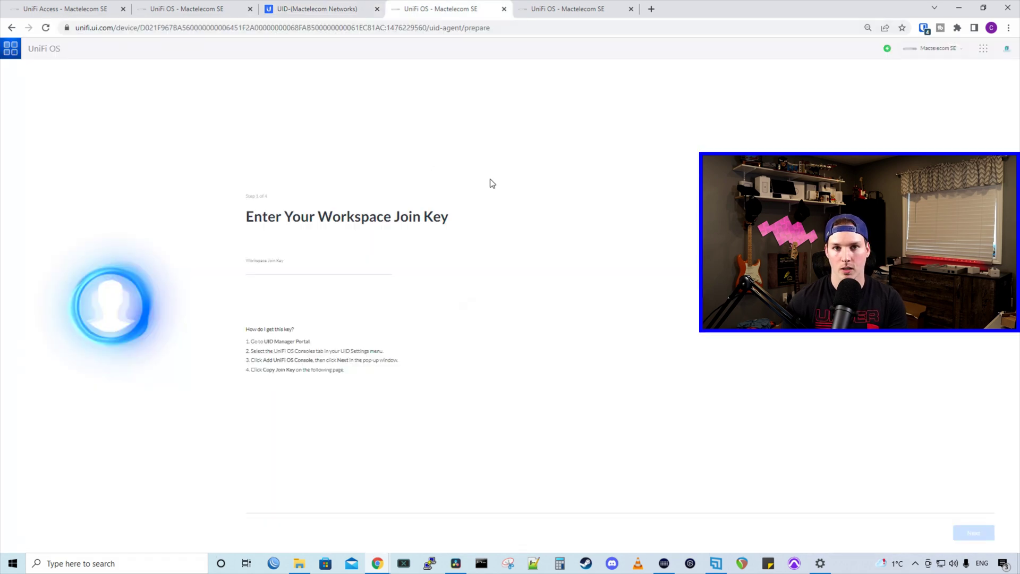
Paste the join key, keep the Mactelecom Networks site, import users and confirm Access devices.
left_click(273, 267)
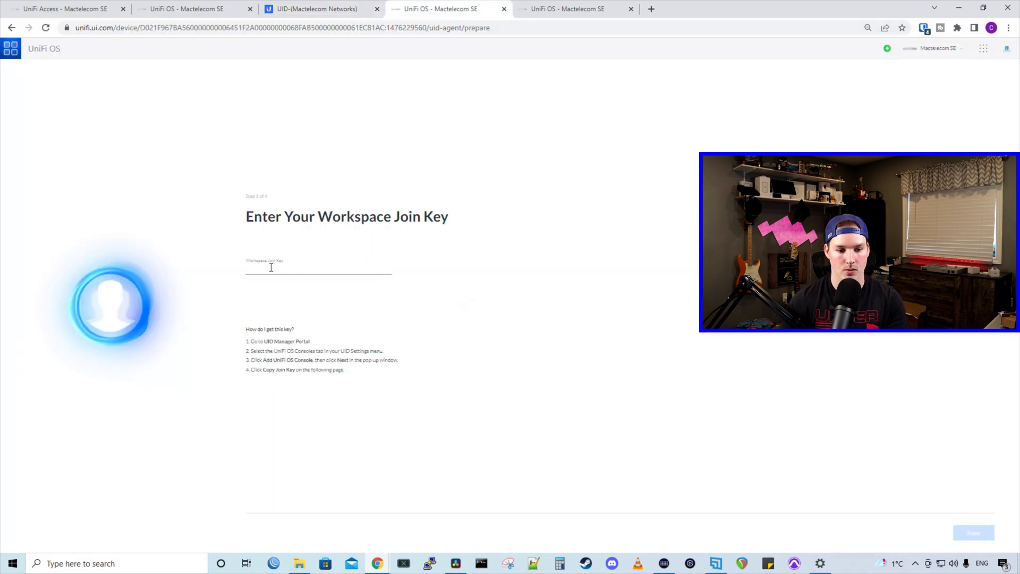
key("ctrl+v")
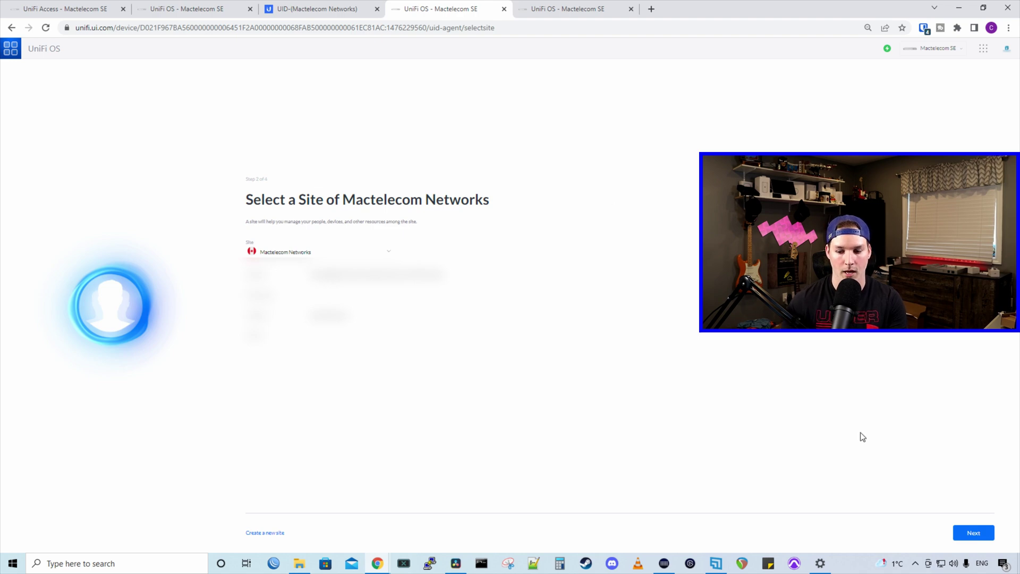
left_click(972, 533)
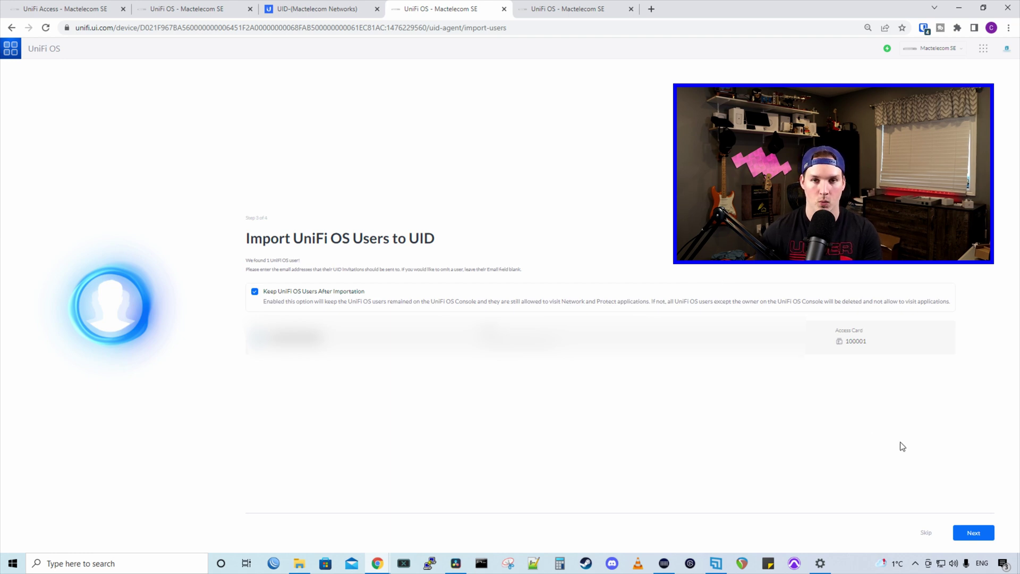
left_click(972, 532)
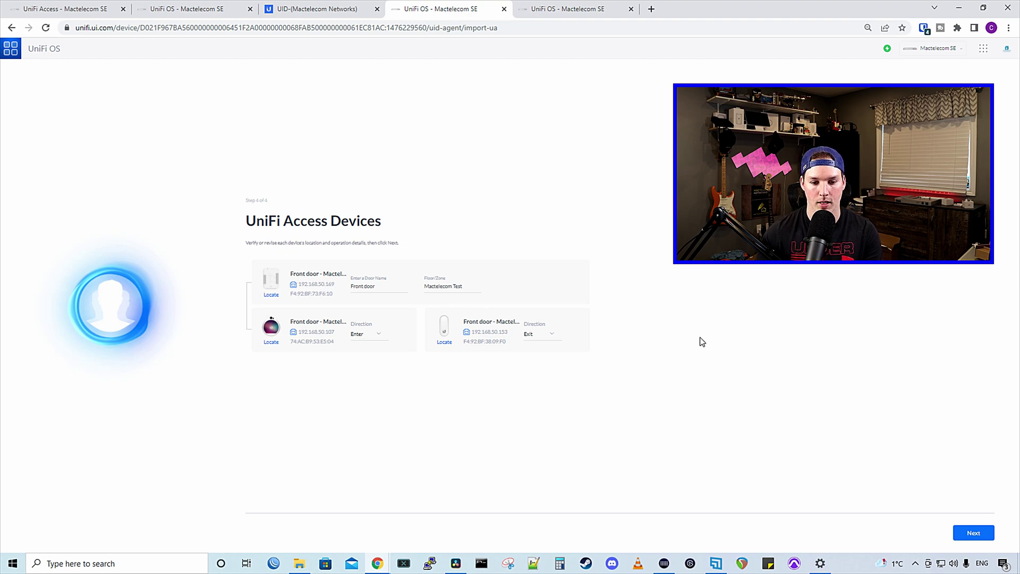
left_click(979, 534)
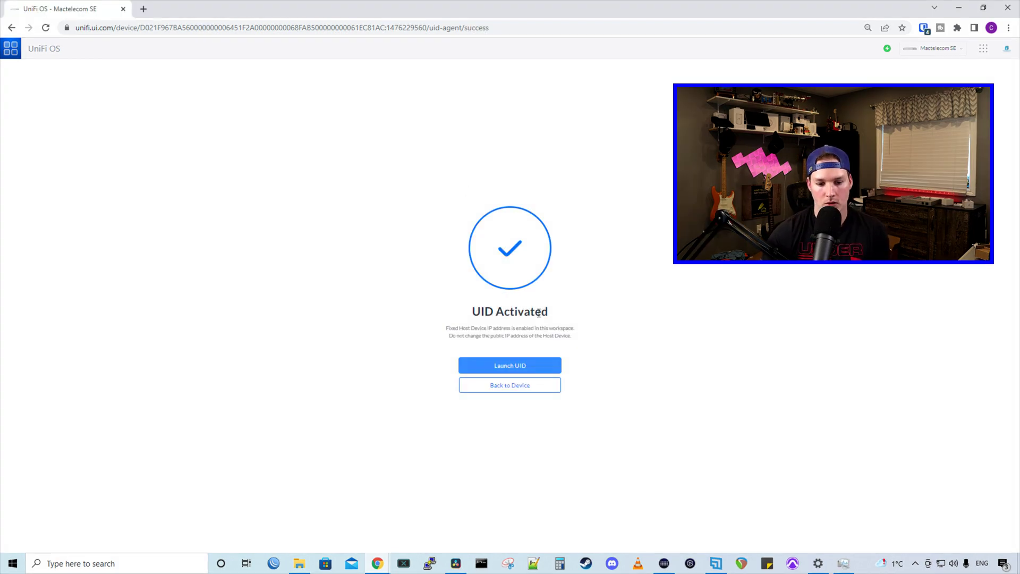
Launch UID, open UID Access, and check the door access logs before returning to the overview.
left_click(533, 366)
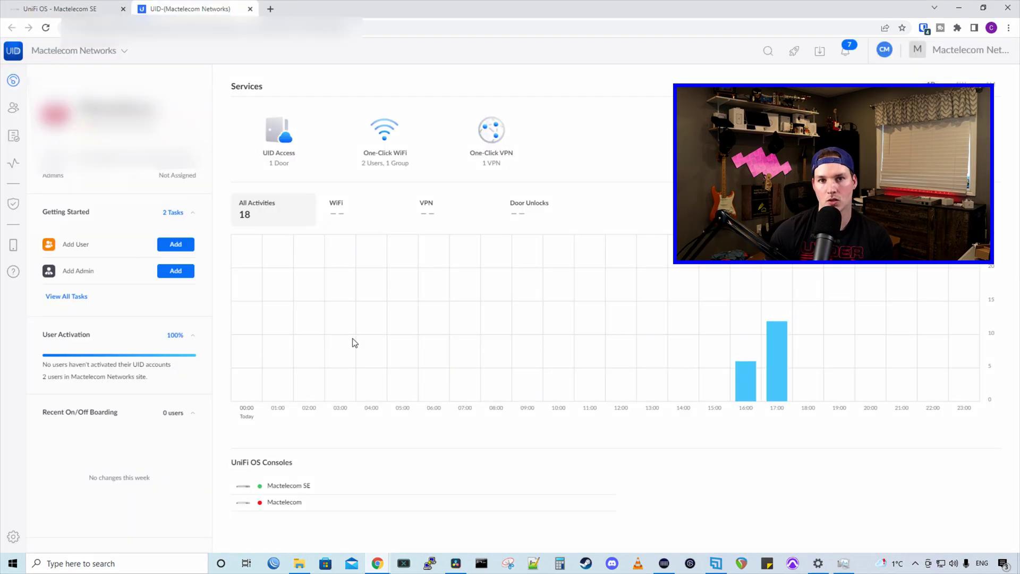
left_click(307, 165)
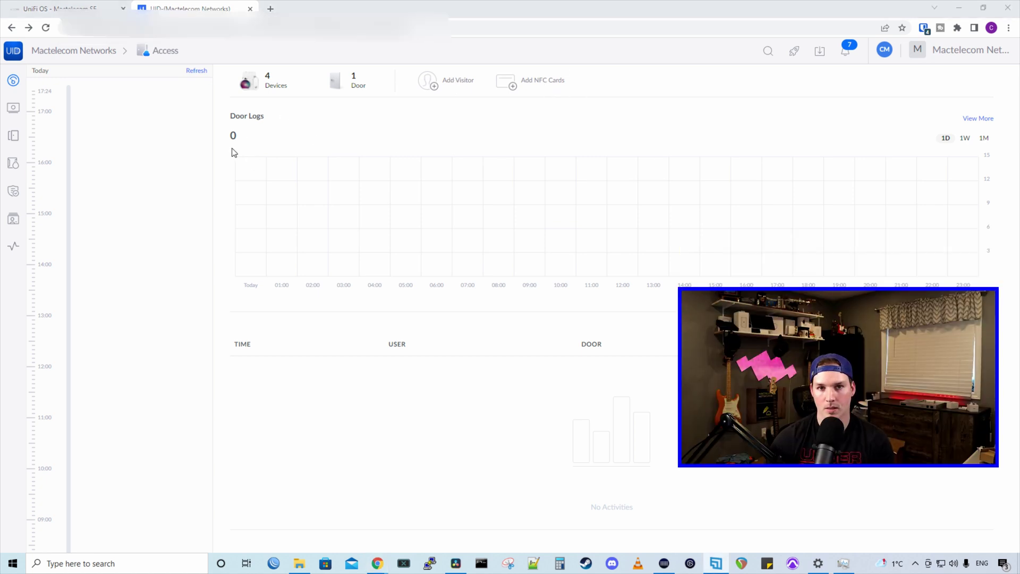
double_click(234, 137)
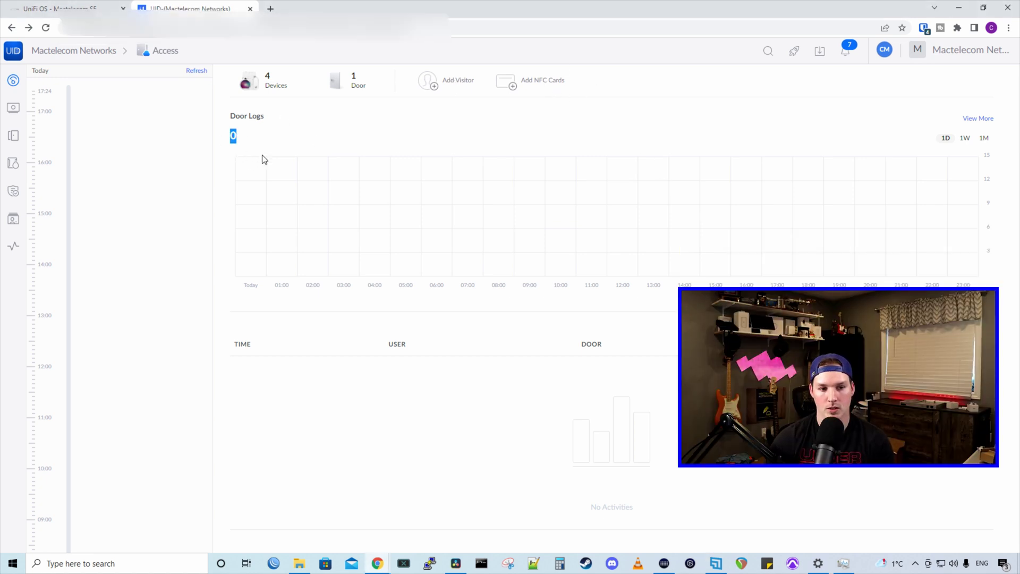
left_click(981, 120)
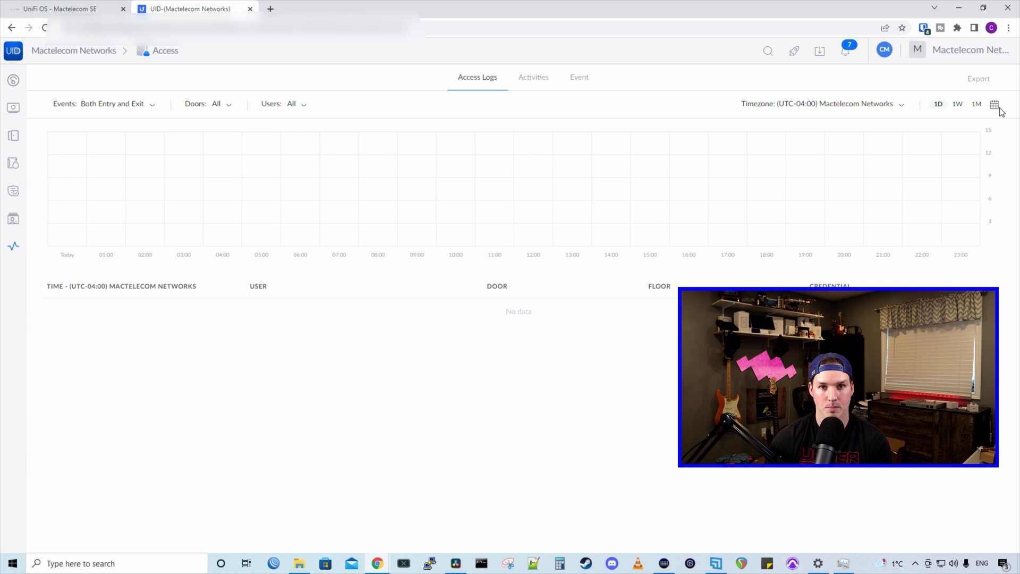
key("alt+Left")
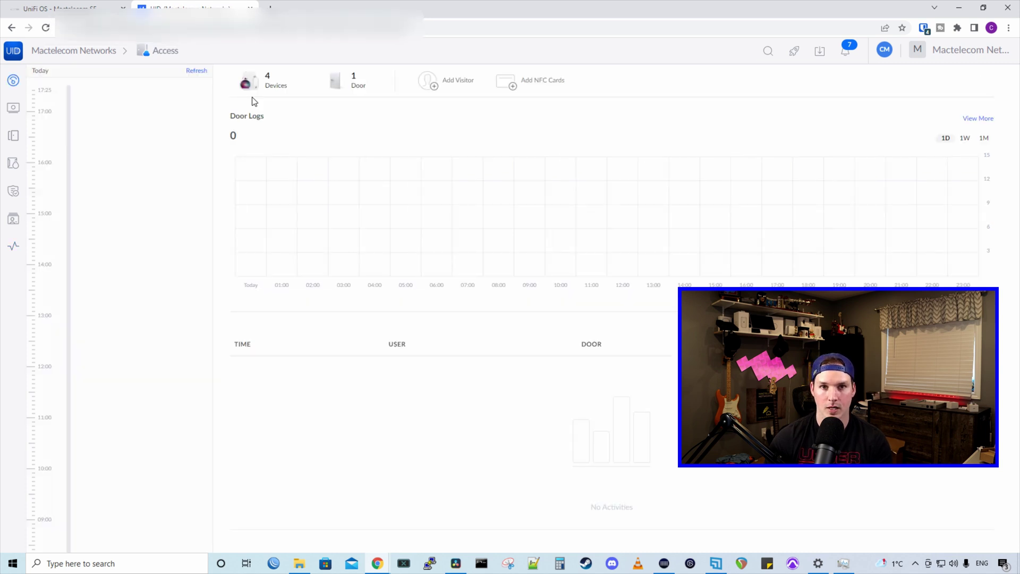
Open the Access devices list and its Add Devices page, which finds no new device.
left_click(269, 79)
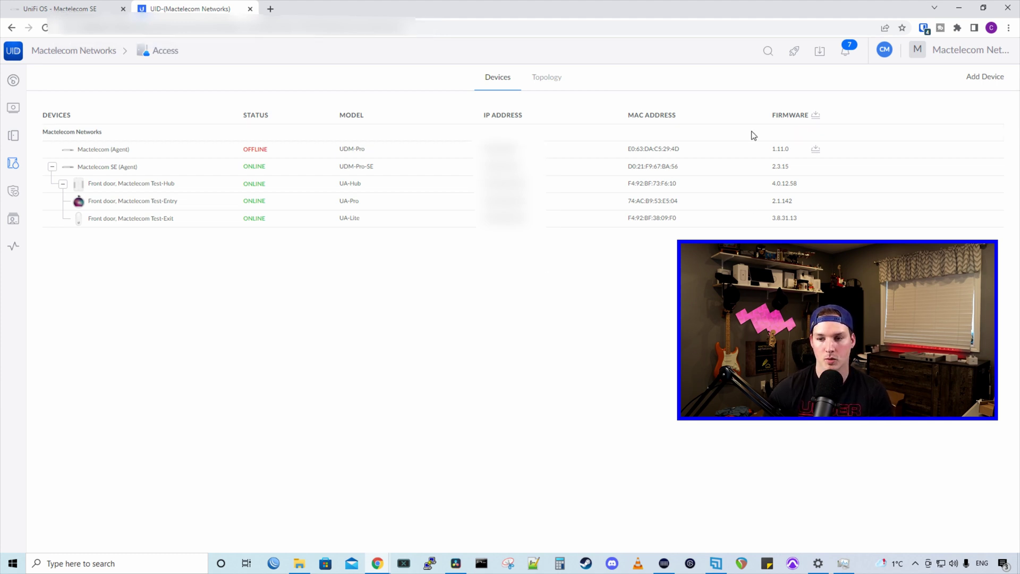
left_click(987, 76)
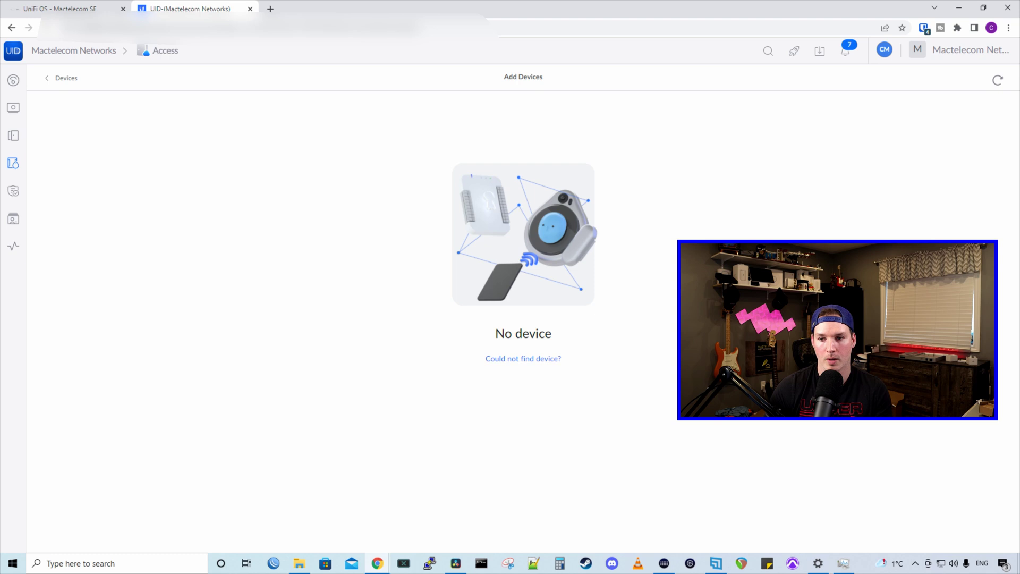
Scan a new NFC card on the UA-PRO-E504 reader and assign it to Youtube Test.
left_click(16, 109)
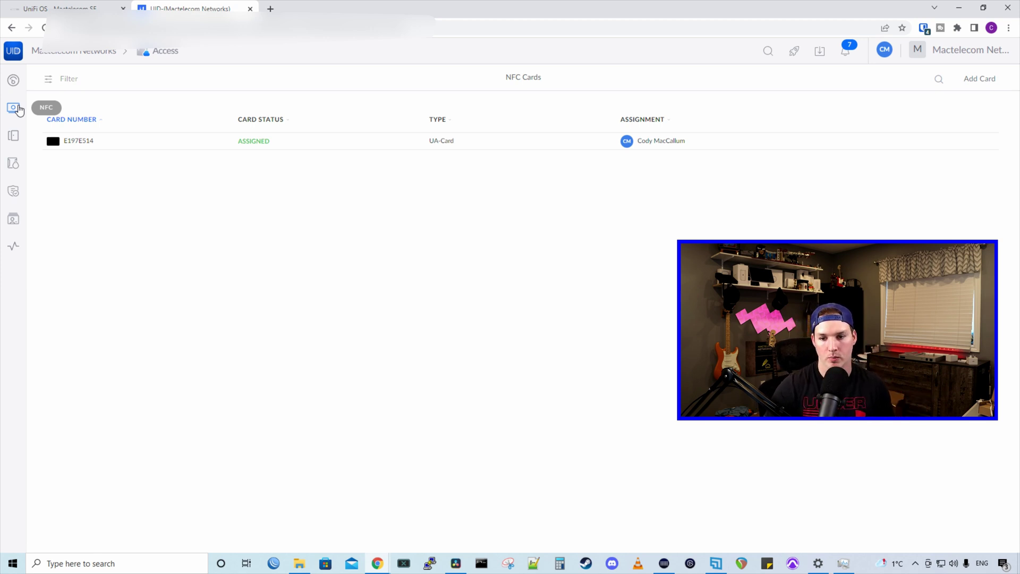
left_click(982, 79)
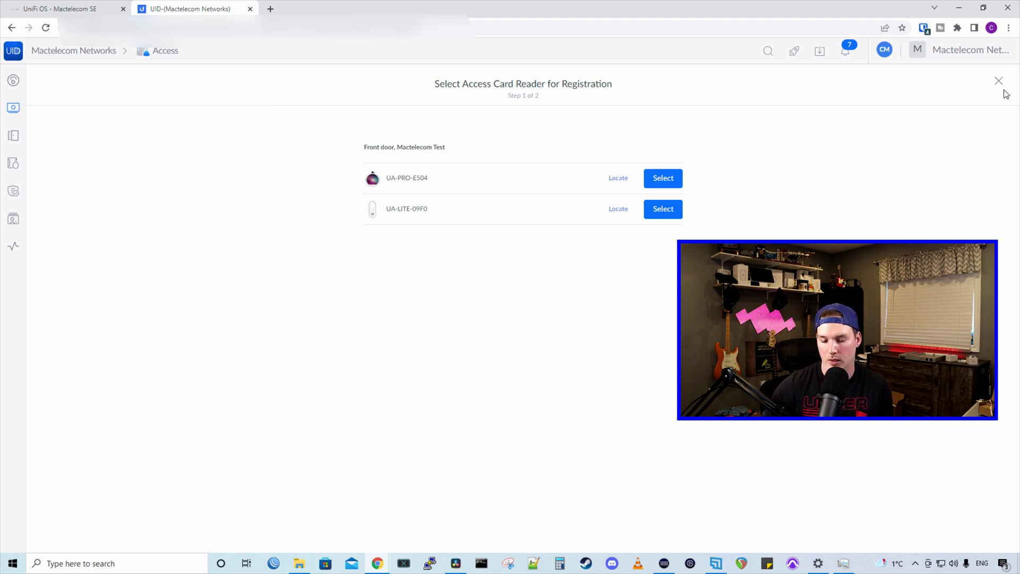
left_click(674, 178)
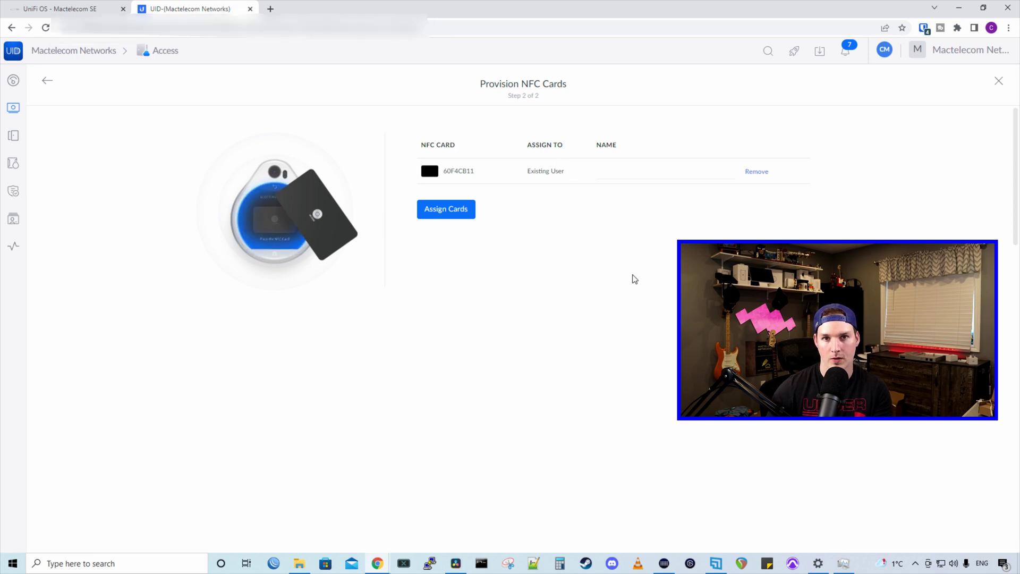
left_click(665, 175)
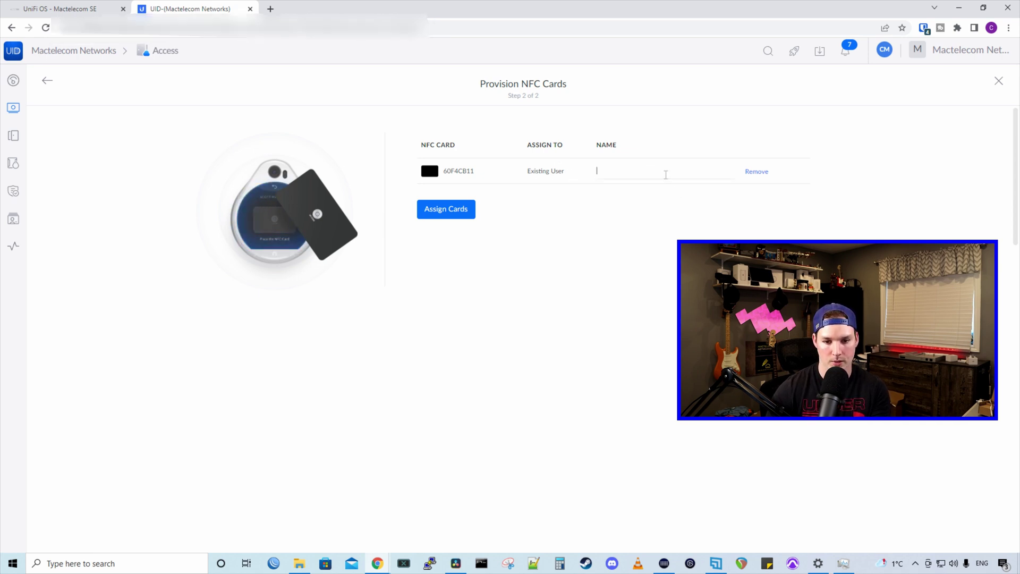
type("Youtube Test")
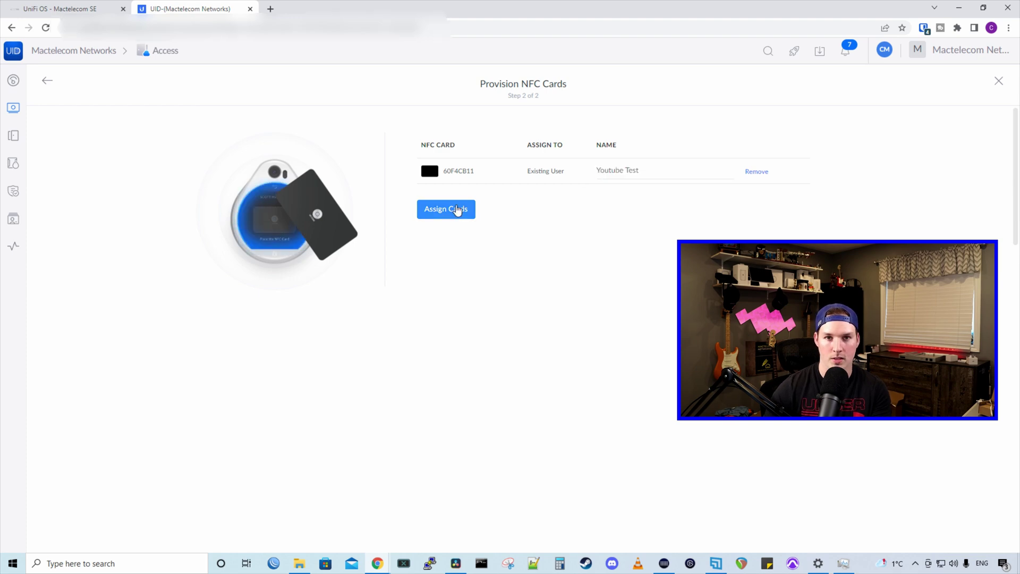
left_click(456, 209)
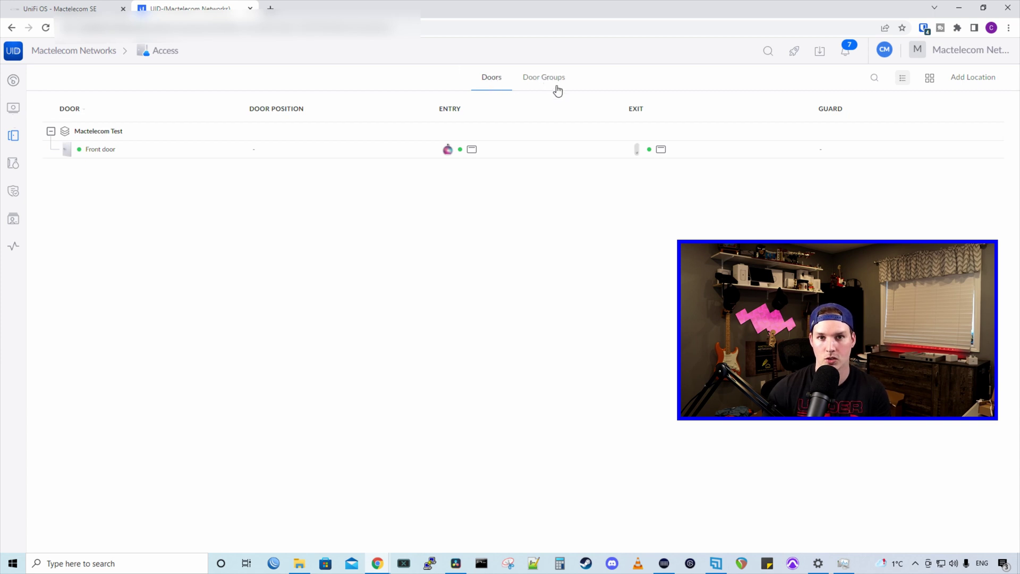
Start adding a new door location, then cancel the New Door panel.
left_click(972, 80)
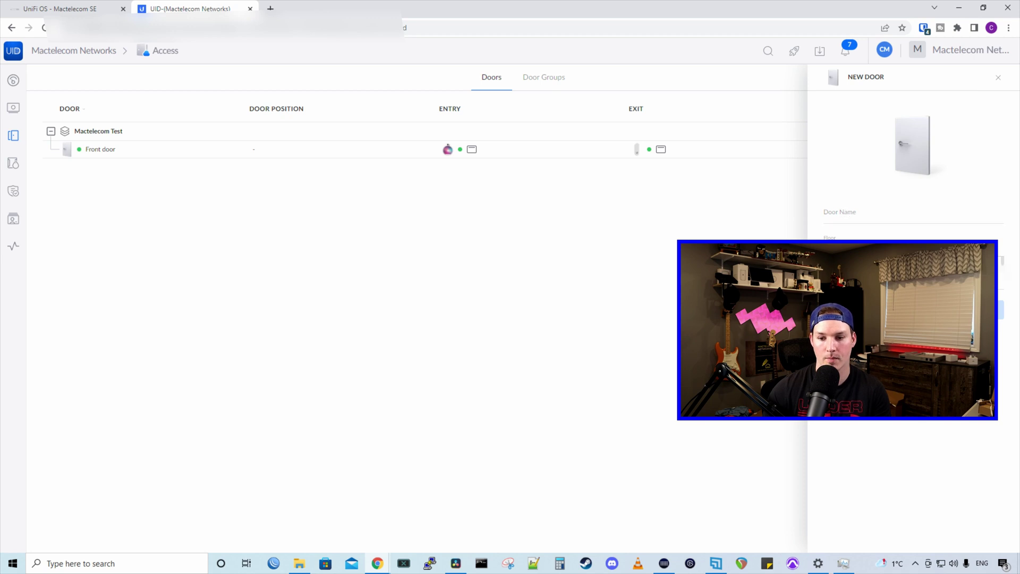
left_click(997, 77)
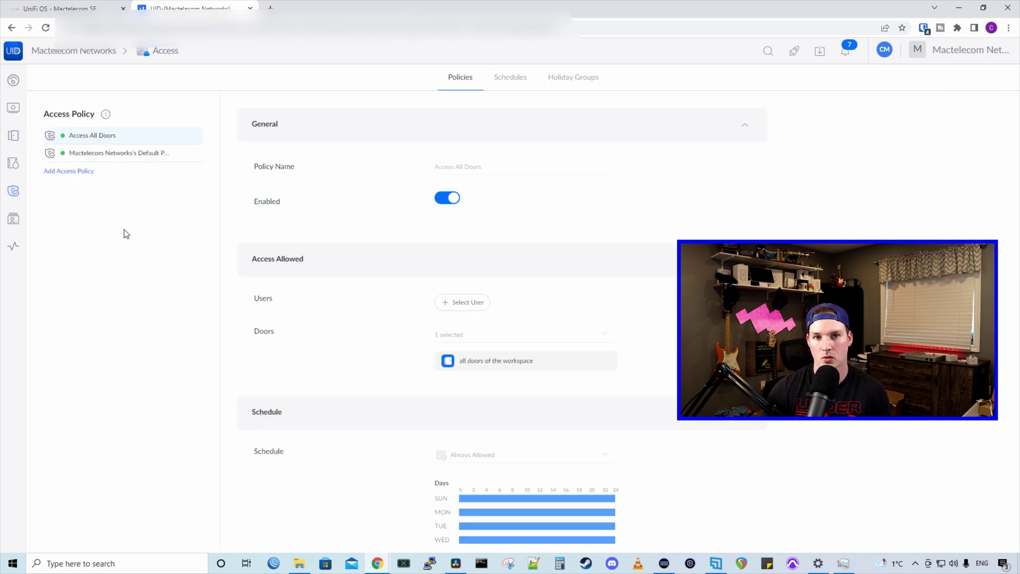
Select both individual users, including Youtube Test, for the Access All Doors policy.
mouse_move(104, 159)
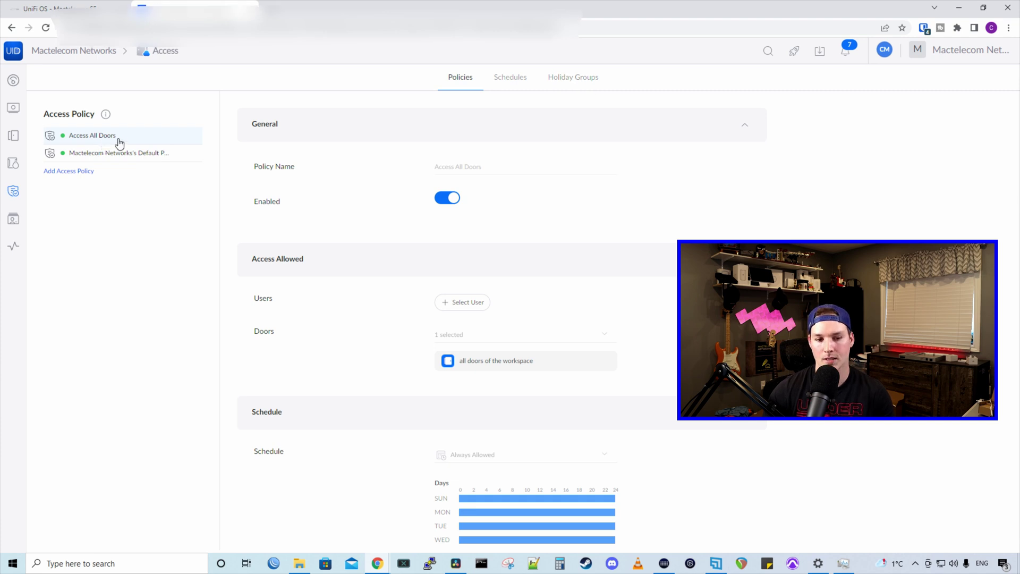
scroll(289, 277, "down", 1)
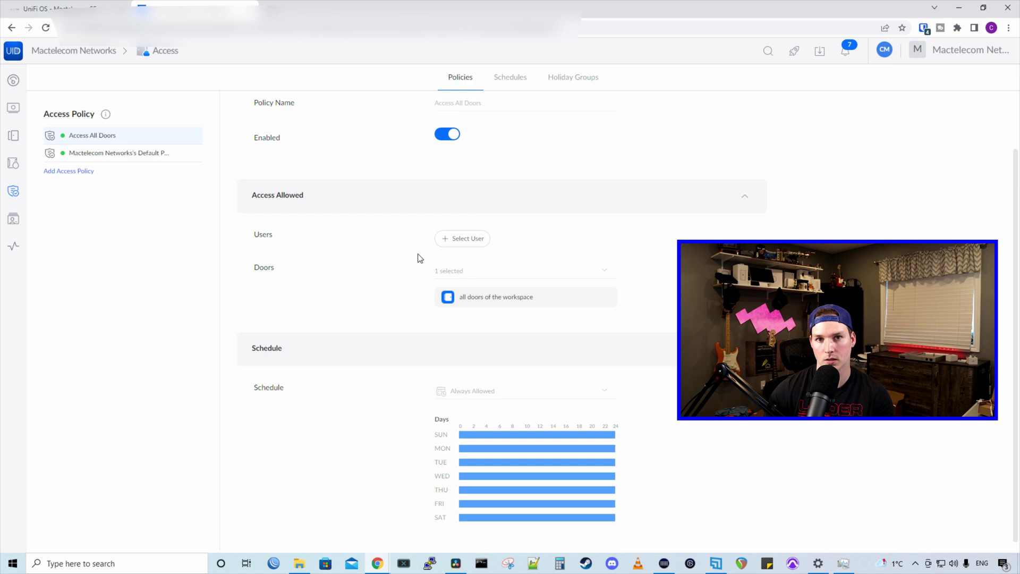
left_click(453, 241)
left_click(542, 179)
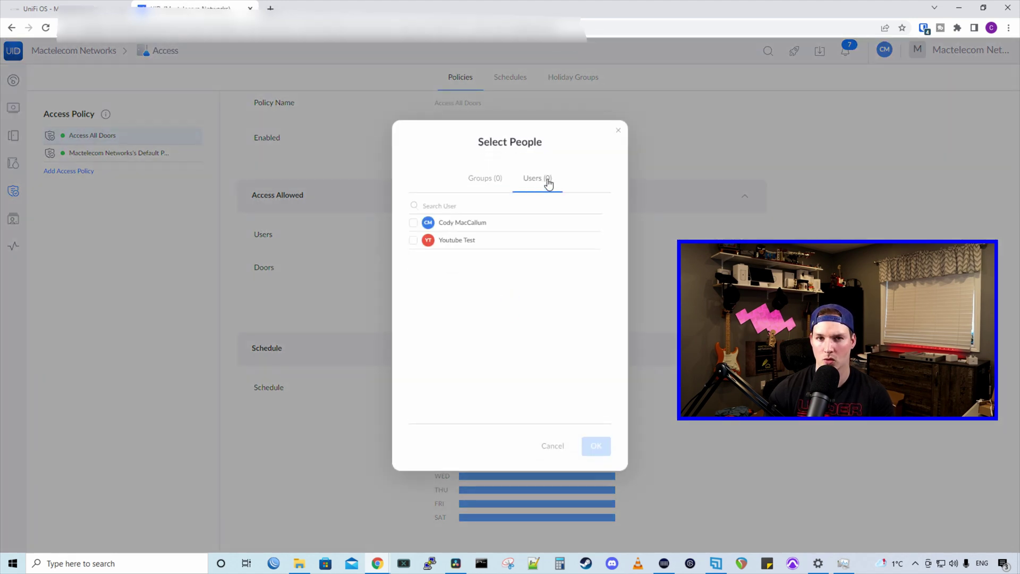
left_click(413, 223)
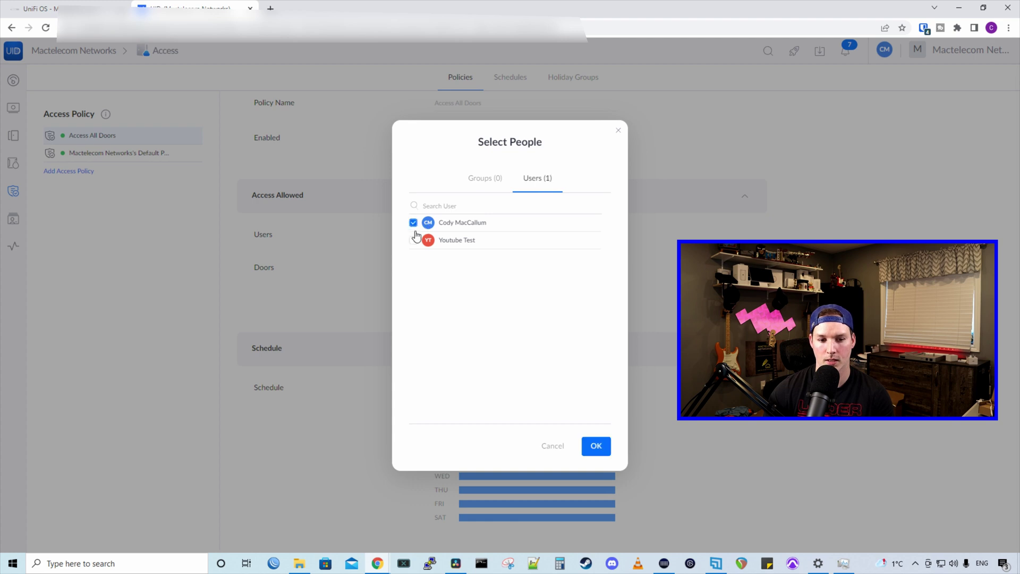
left_click(413, 240)
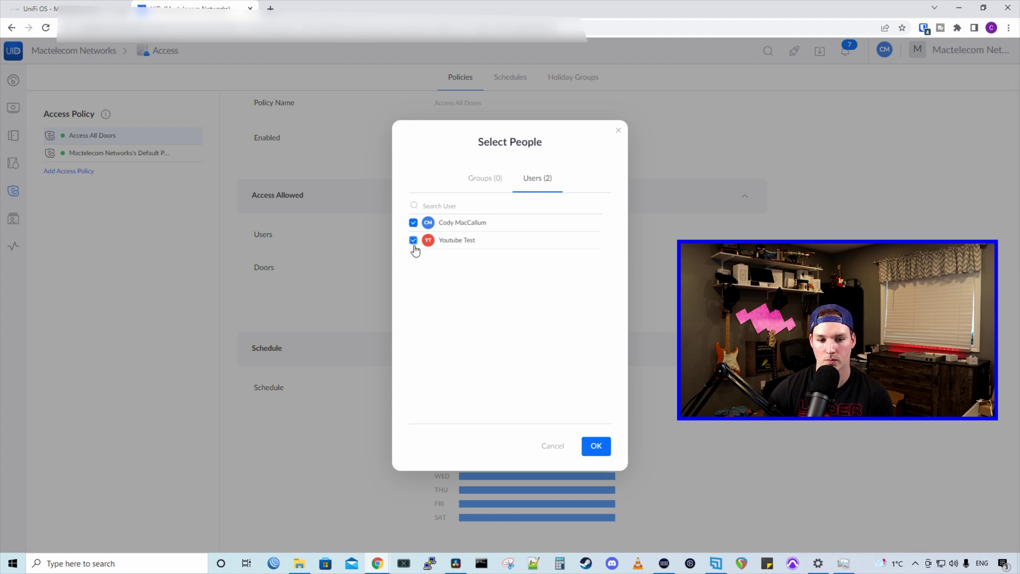
left_click(596, 452)
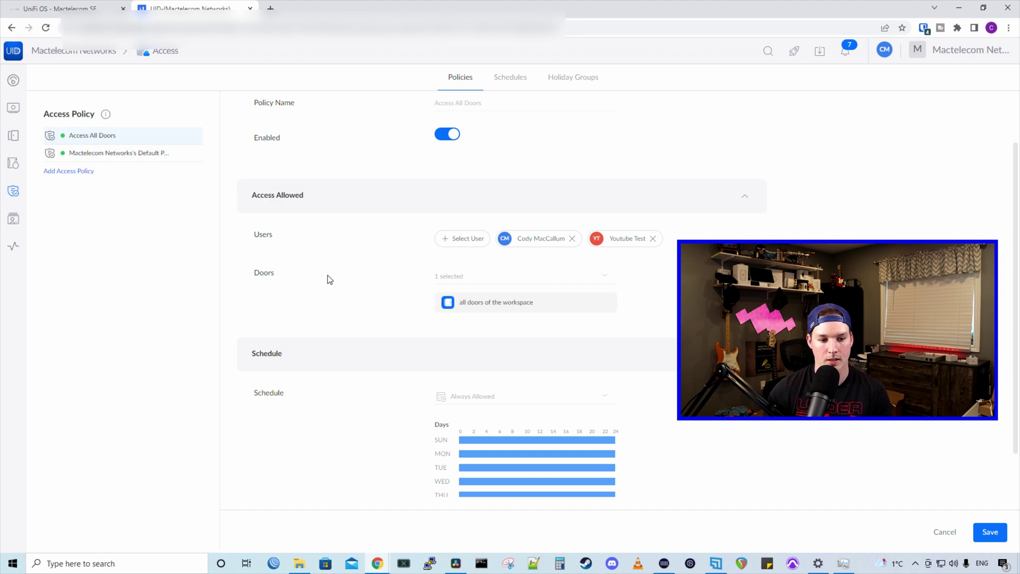
scroll(335, 292, "down", 1)
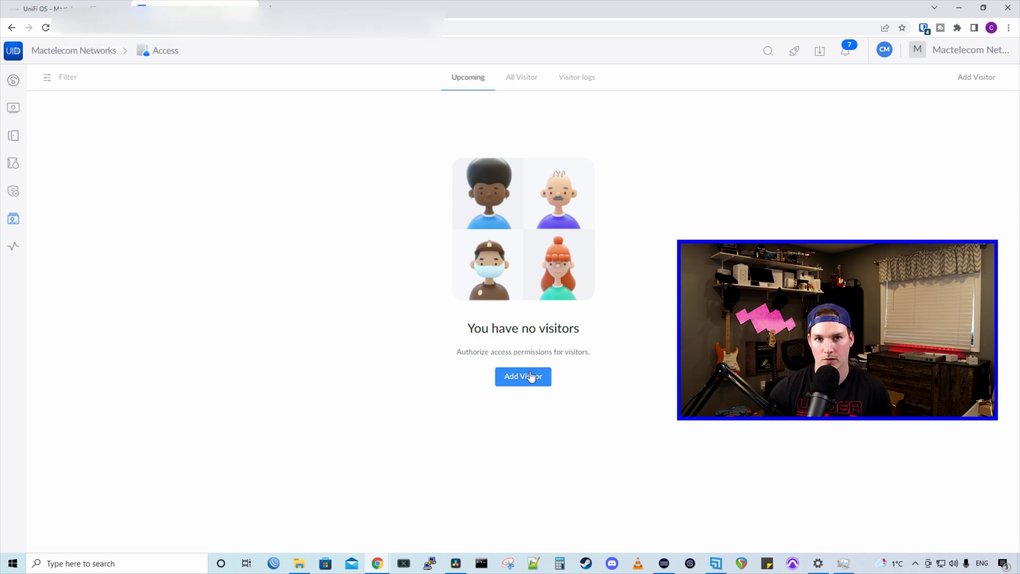
Switch the Visitors page to the All Visitor tab, which lists no visitors.
left_click(522, 77)
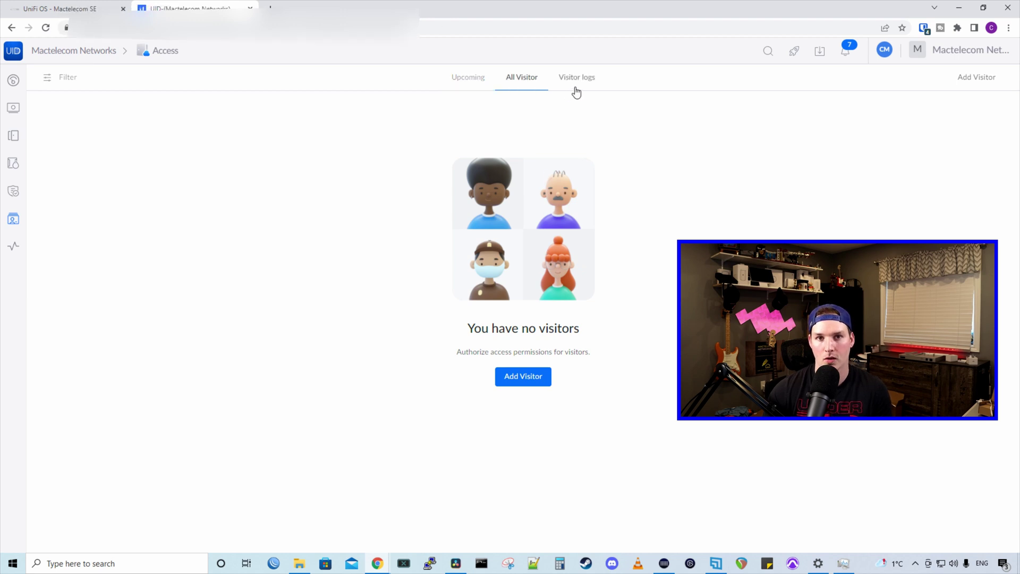